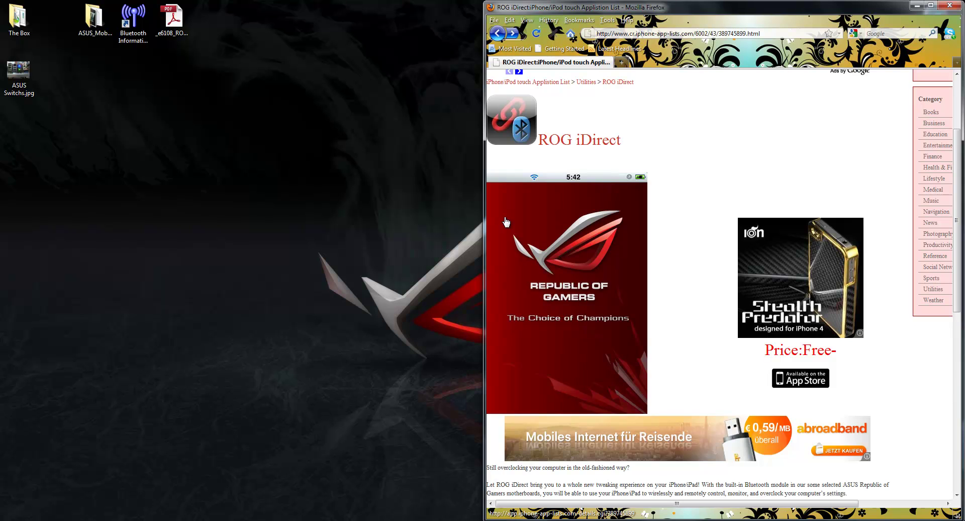
# Read through the ROG iDirect app page, including its description and App Store availability
pyautogui.scroll(-8, 552, 234)
pyautogui.scroll(-6, 559, 236)
pyautogui.scroll(6, 578, 246)
pyautogui.scroll(12, 578, 246)
pyautogui.scroll(-4, 608, 251)
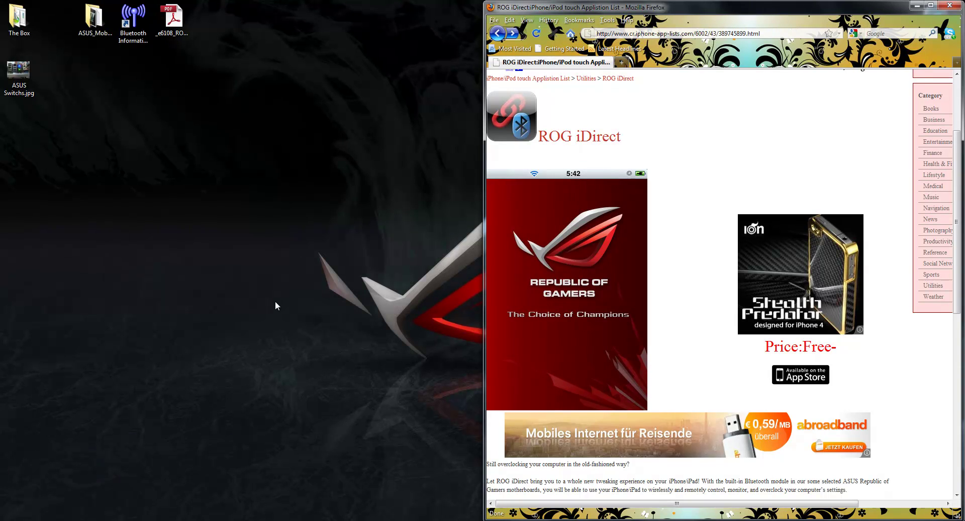
# Switch to the ASUS support window, collapse the Utilities downloads, and highlight the TOSHIBA Bluetooth Stack Driver V7.10.01 description
pyautogui.moveTo(86, 513)
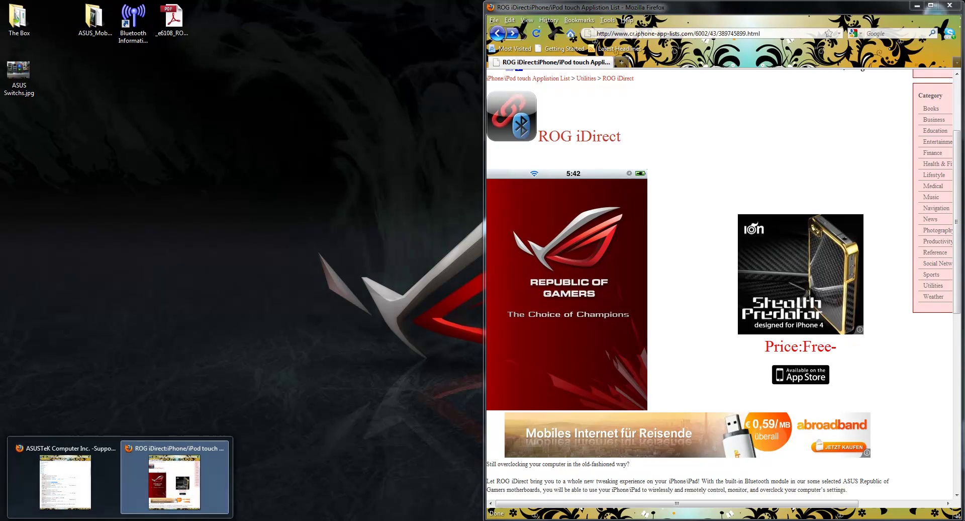
pyautogui.moveTo(77, 490)
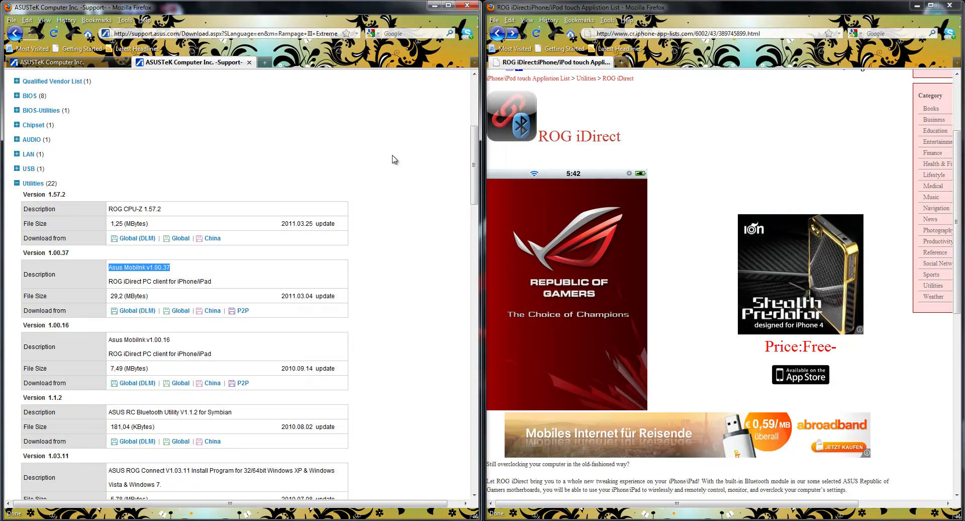
pyautogui.click(393, 146)
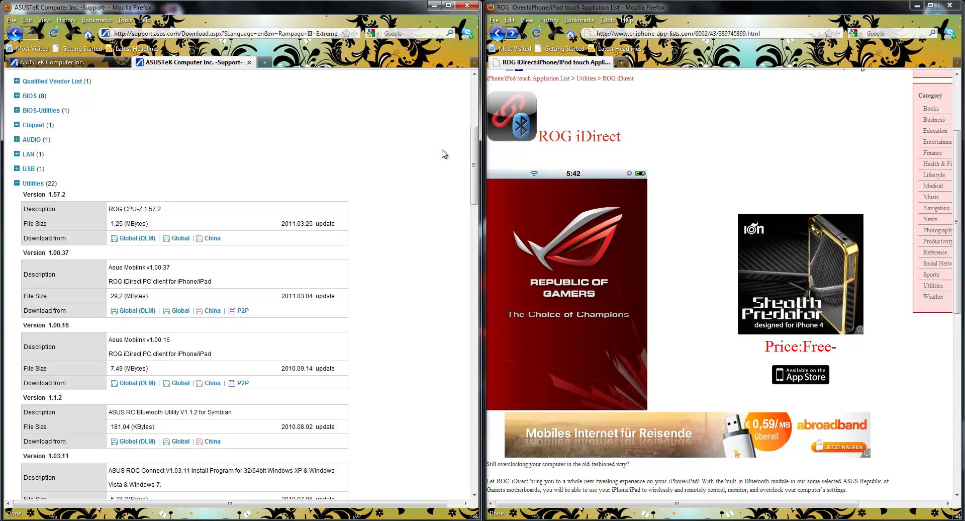
pyautogui.click(18, 185)
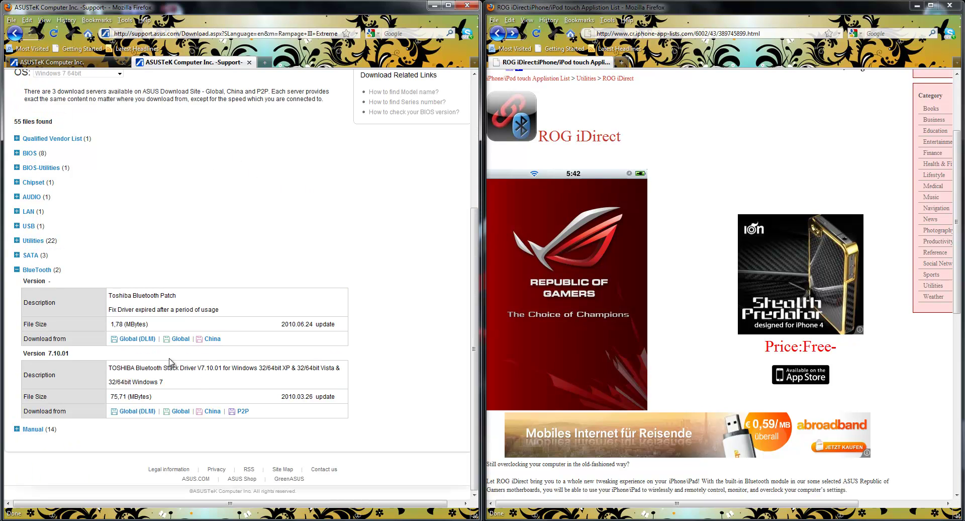
pyautogui.moveTo(191, 388); pyautogui.dragTo(109, 371)
pyautogui.click(189, 386)
# Close the support download tab and go from the ASUS homepage through Support to the Drivers and Download page
pyautogui.click(248, 62)
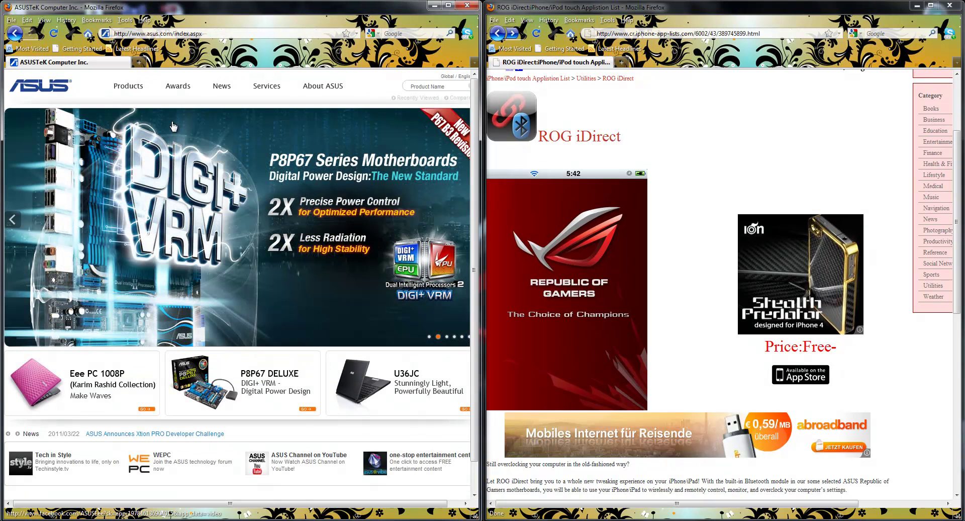
pyautogui.moveTo(135, 93)
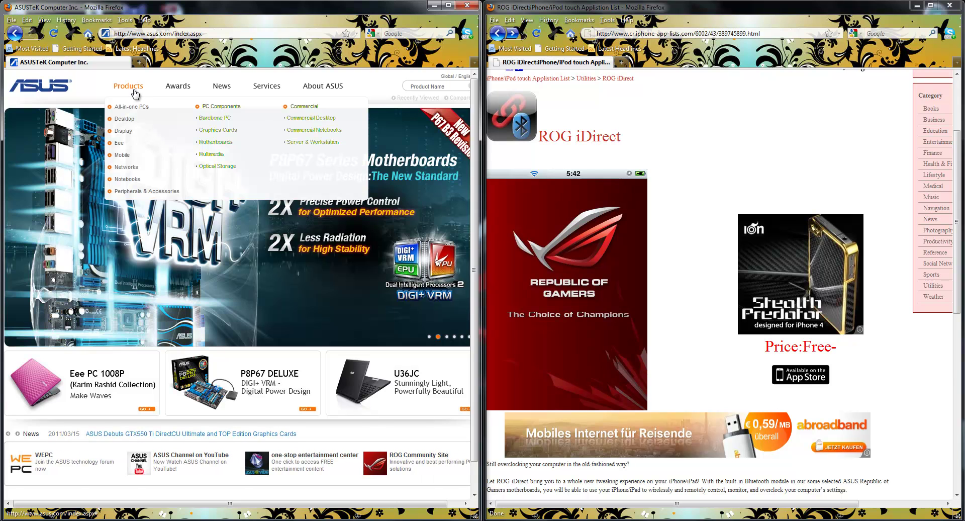
pyautogui.moveTo(276, 88)
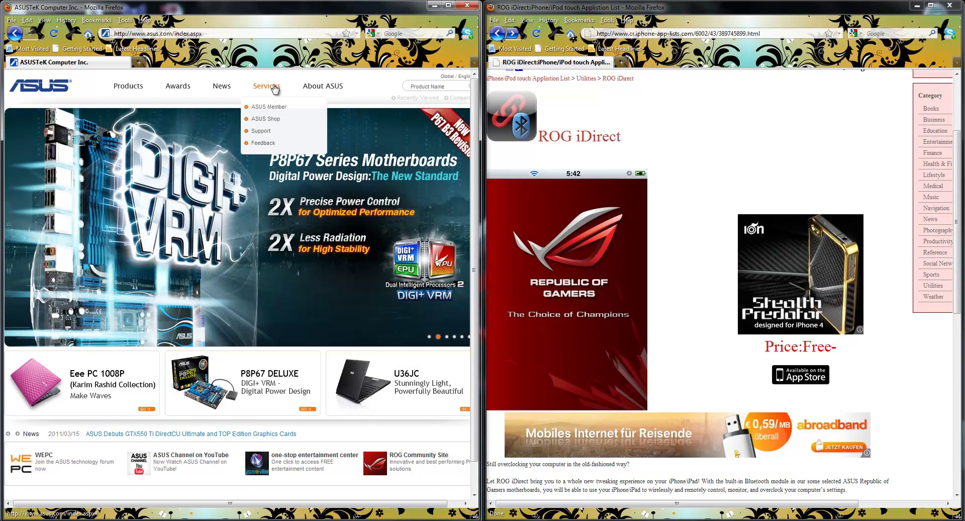
pyautogui.click(281, 131)
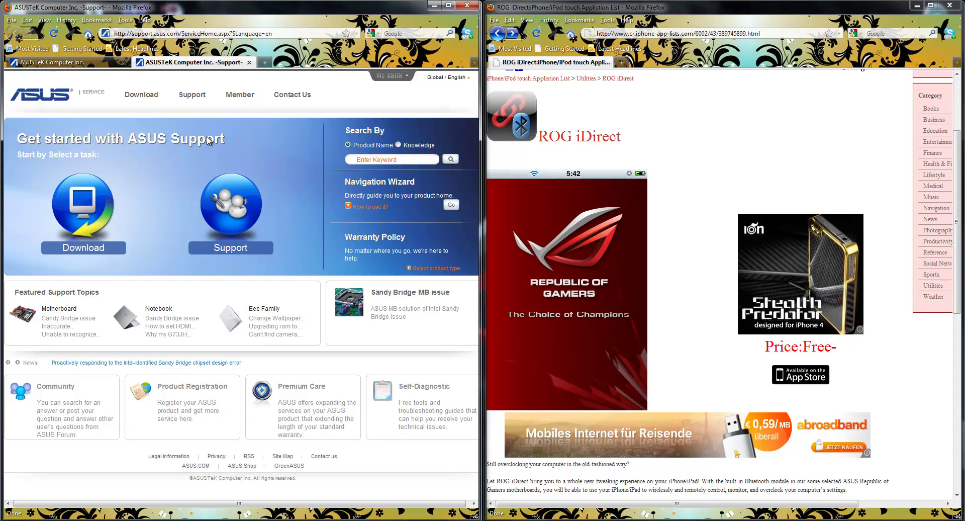
pyautogui.click(84, 254)
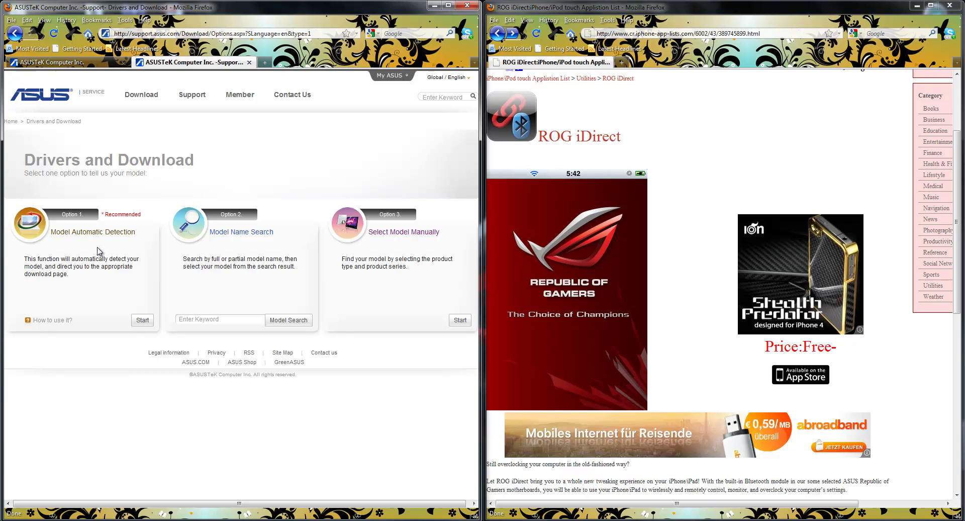
# Run Model Automatic Detection for the motherboard and choose Windows 7 64bit as the operating system for its downloads
pyautogui.moveTo(207, 162); pyautogui.dragTo(15, 162)
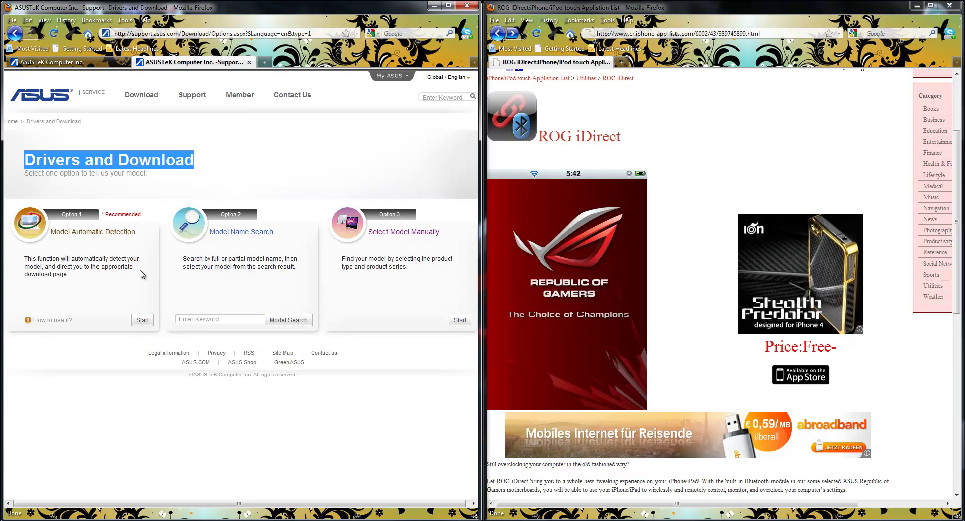
pyautogui.click(142, 321)
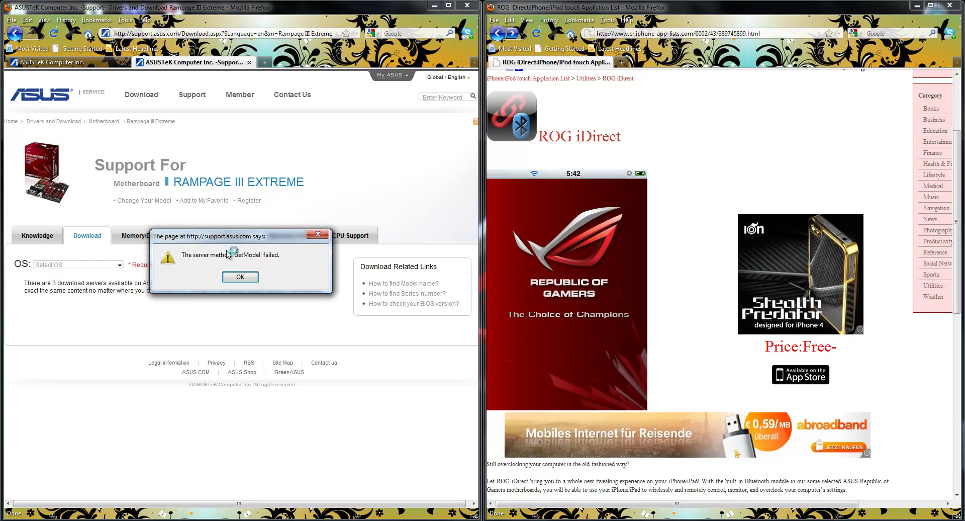
pyautogui.click(240, 277)
pyautogui.click(120, 265)
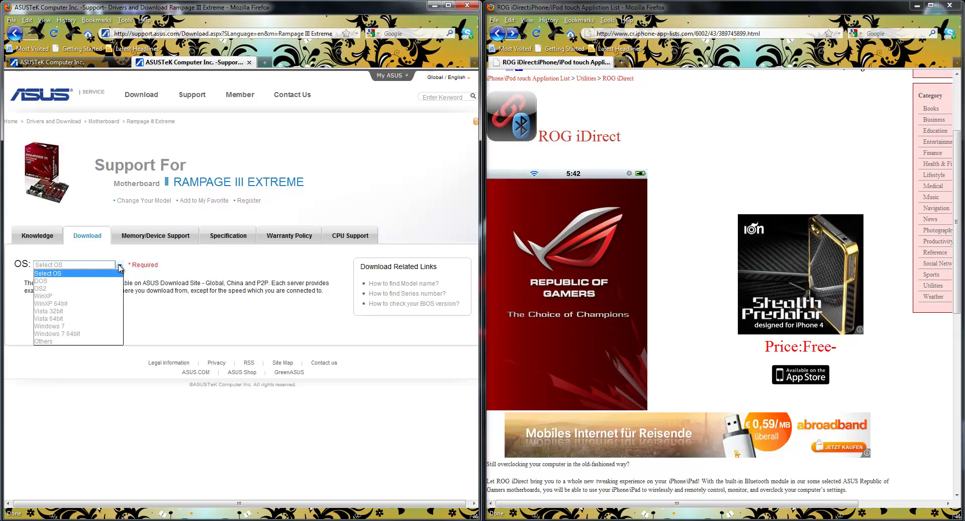
pyautogui.click(87, 334)
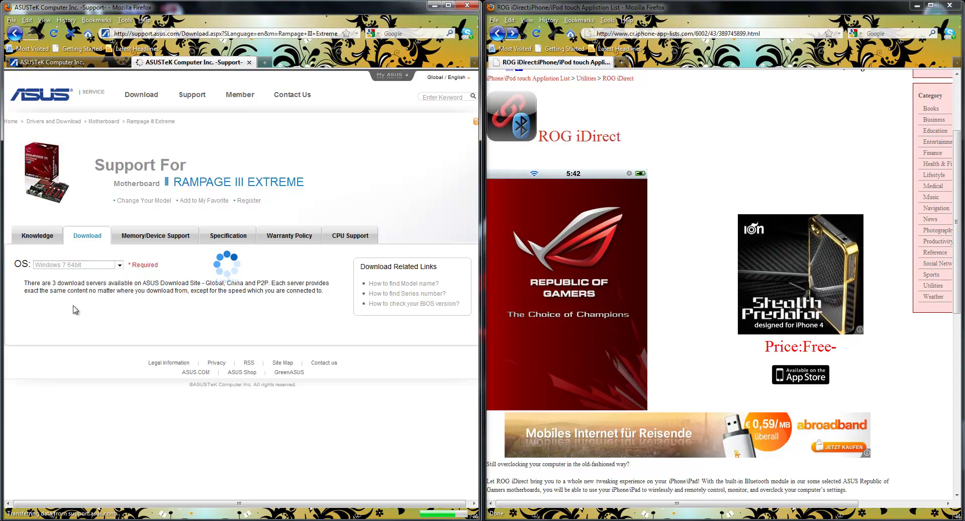
# Expand the BlueTooth downloads and highlight the TOSHIBA Bluetooth Stack Driver V7.10.01 and Toshiba Bluetooth Patch descriptions
pyautogui.scroll(-2, 91, 328)
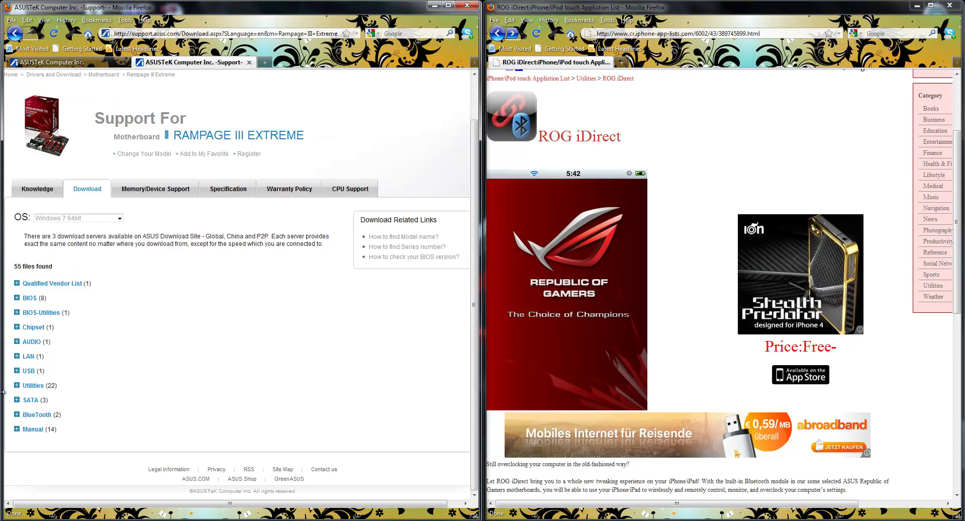
pyautogui.click(16, 416)
pyautogui.scroll(-5, 211, 327)
pyautogui.scroll(-1, 210, 328)
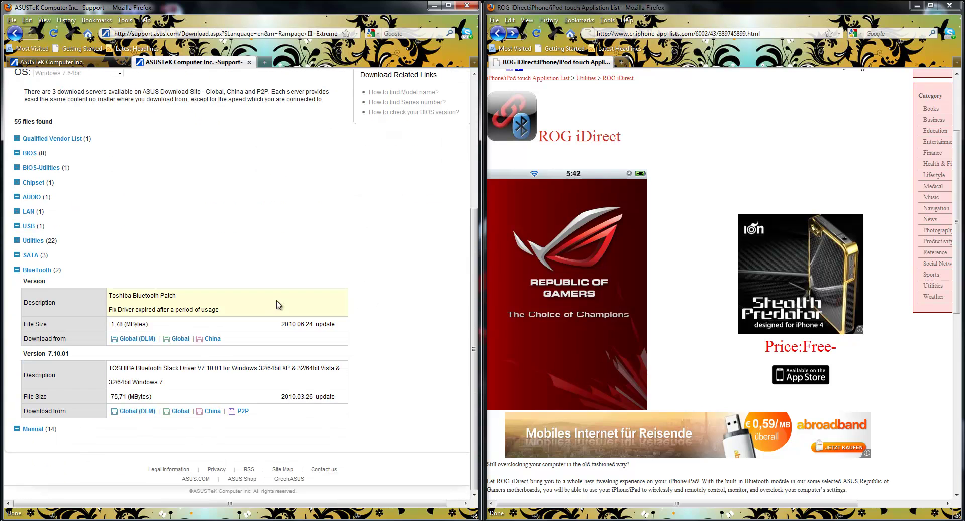
pyautogui.tripleClick(206, 383)
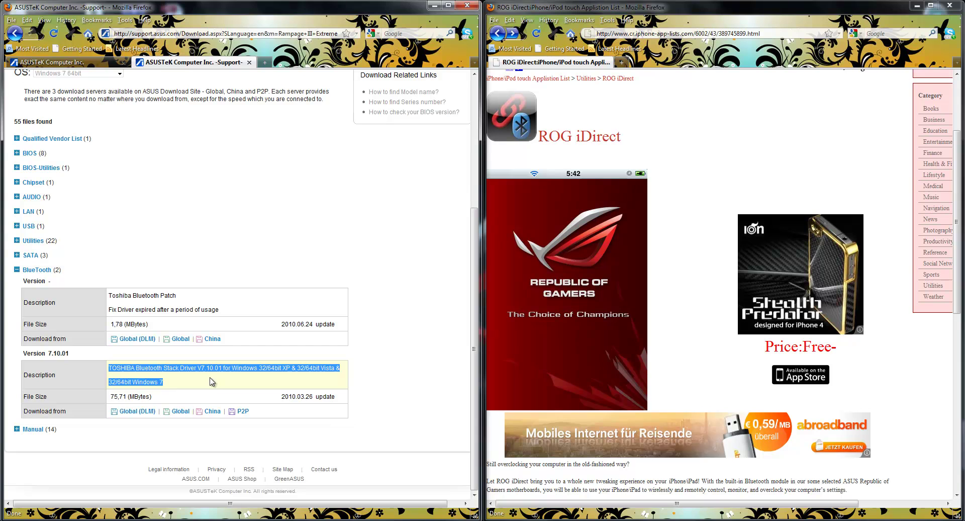
pyautogui.moveTo(234, 312); pyautogui.dragTo(97, 293)
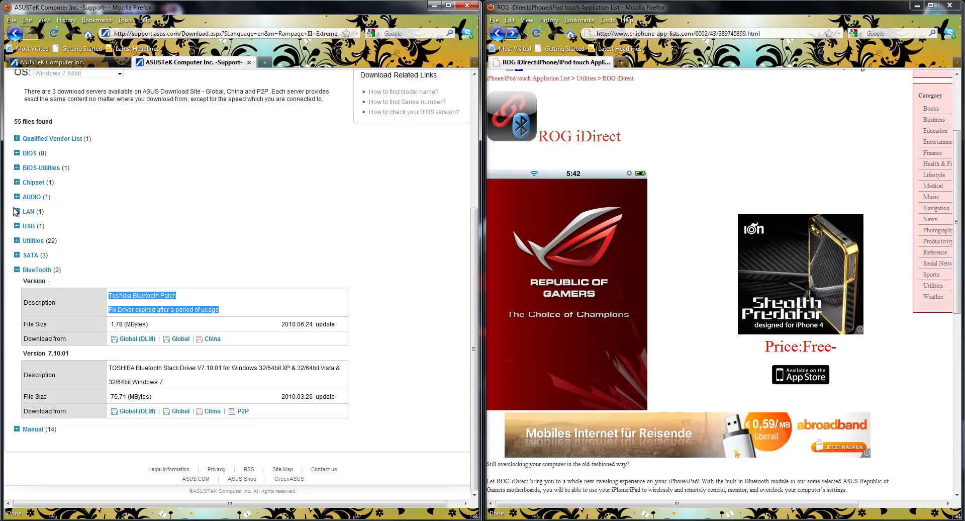
# Expand the Utilities downloads and highlight the Asus Mobilink v1.00.37 entry
pyautogui.click(30, 241)
pyautogui.scroll(-2, 193, 253)
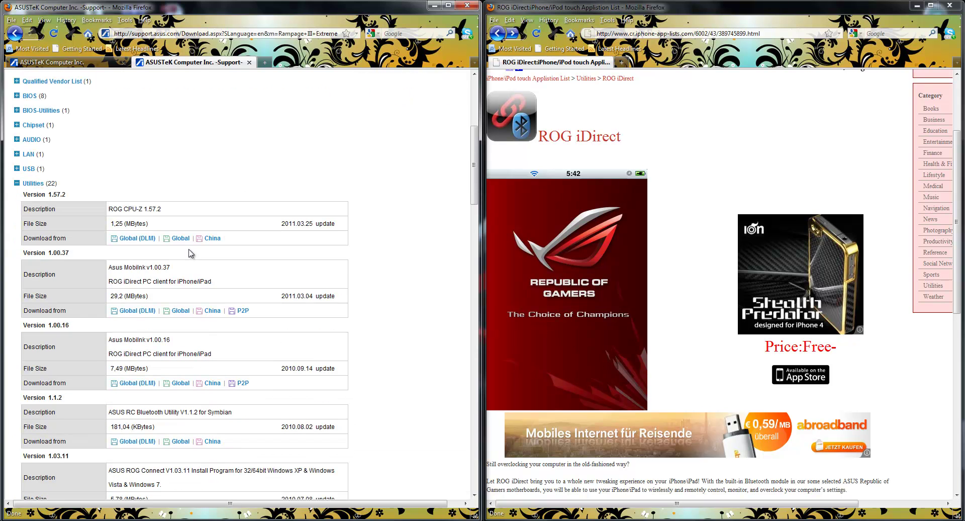
pyautogui.moveTo(195, 275)
pyautogui.mouseDown()
pyautogui.moveTo(88, 267)
pyautogui.moveTo(185, 270)
pyautogui.mouseUp()
pyautogui.moveTo(184, 270); pyautogui.dragTo(101, 270)
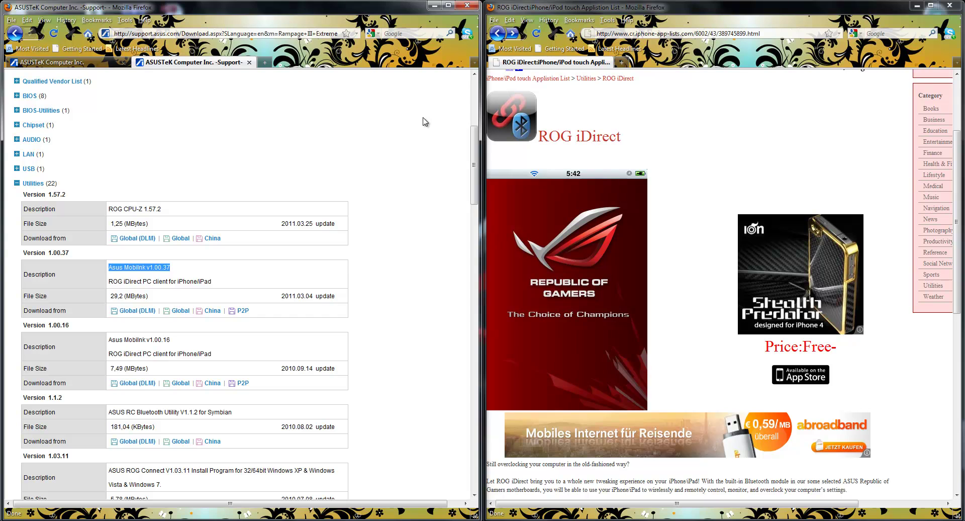
# Clear the text highlight and close the ASUS support browser window together with both of its tabs
pyautogui.click(203, 169)
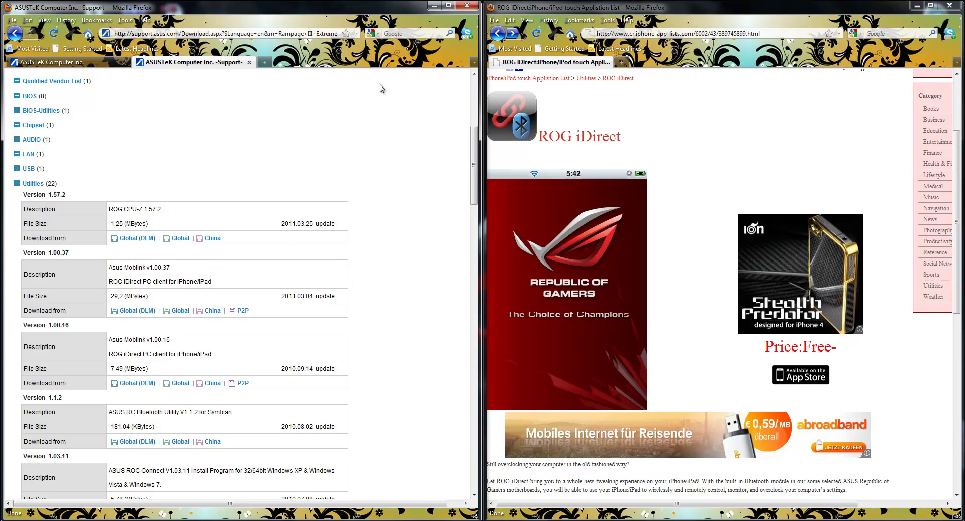
pyautogui.click(467, 6)
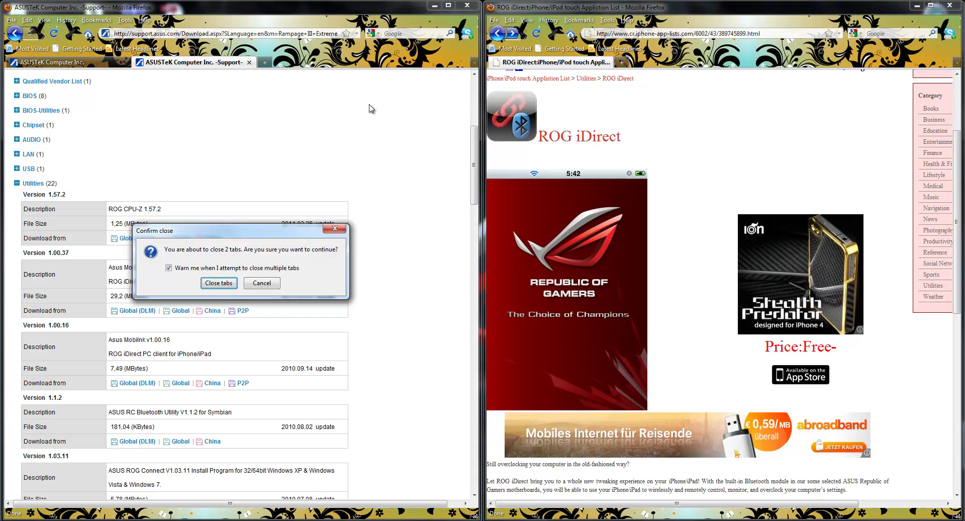
pyautogui.click(221, 284)
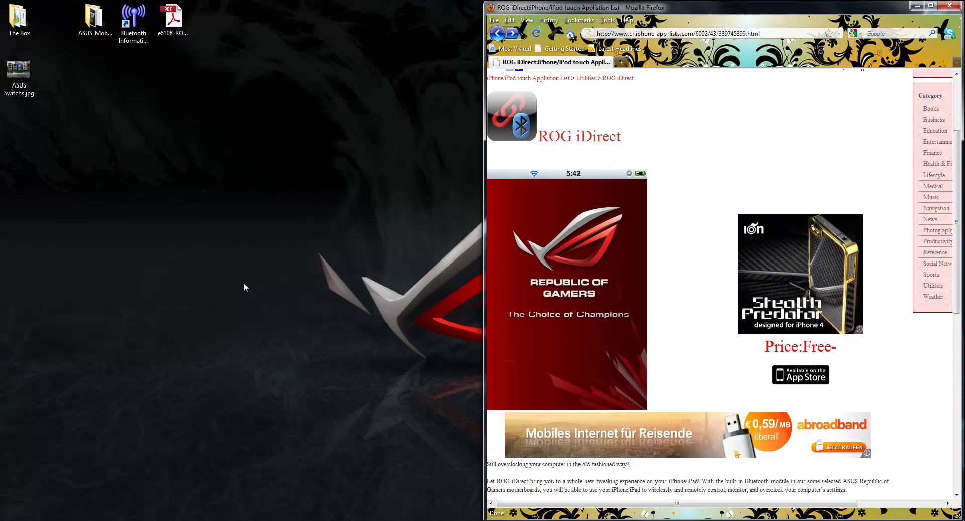
# Check the ASUS Utility and ASUS folders in the list of installed programs
pyautogui.press('super')
pyautogui.click(37, 487)
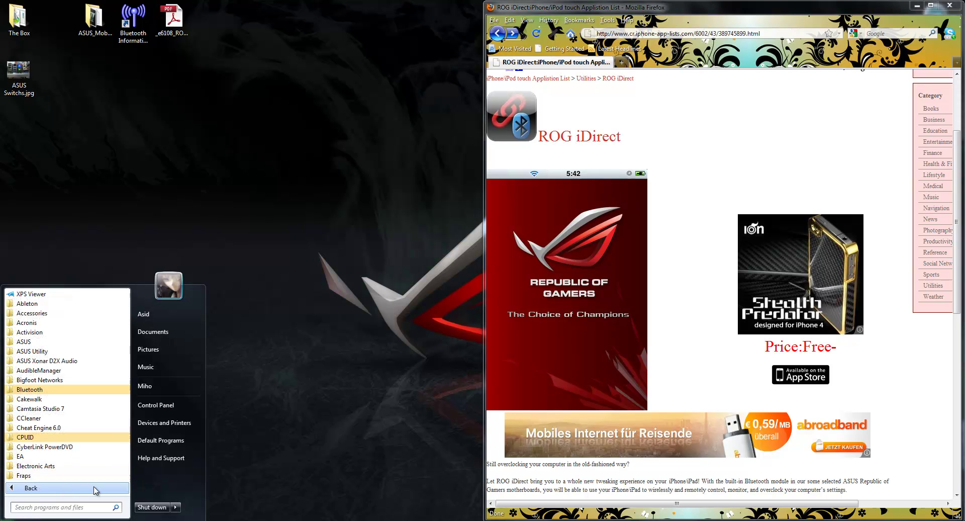
pyautogui.click(49, 352)
pyautogui.click(49, 351)
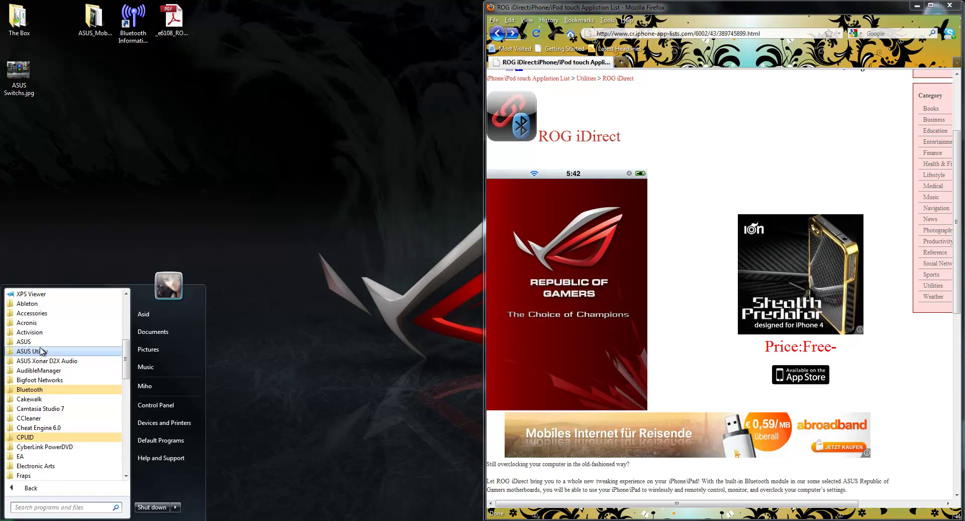
pyautogui.click(35, 342)
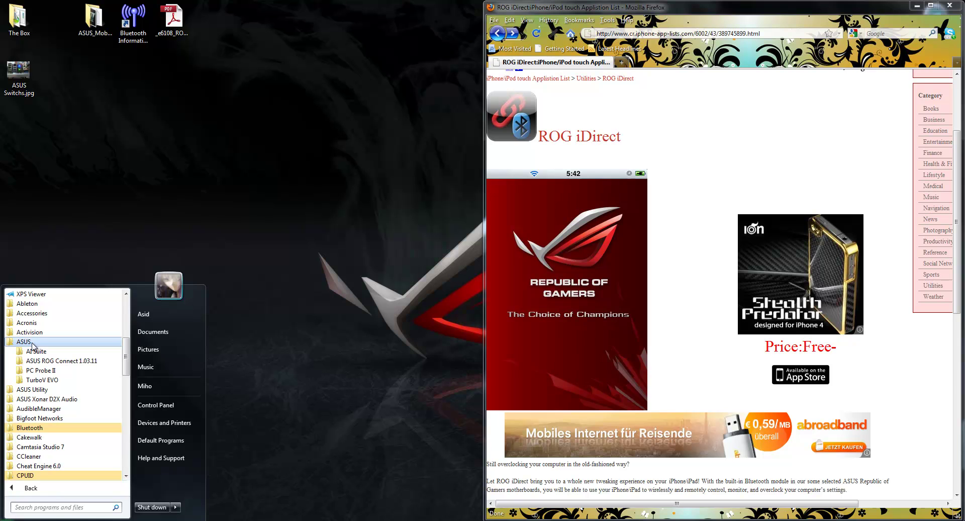
# Open the computer's drive overview, move its window to the empty desktop area, and open the Program Files (P:) drive
pyautogui.click(162, 385)
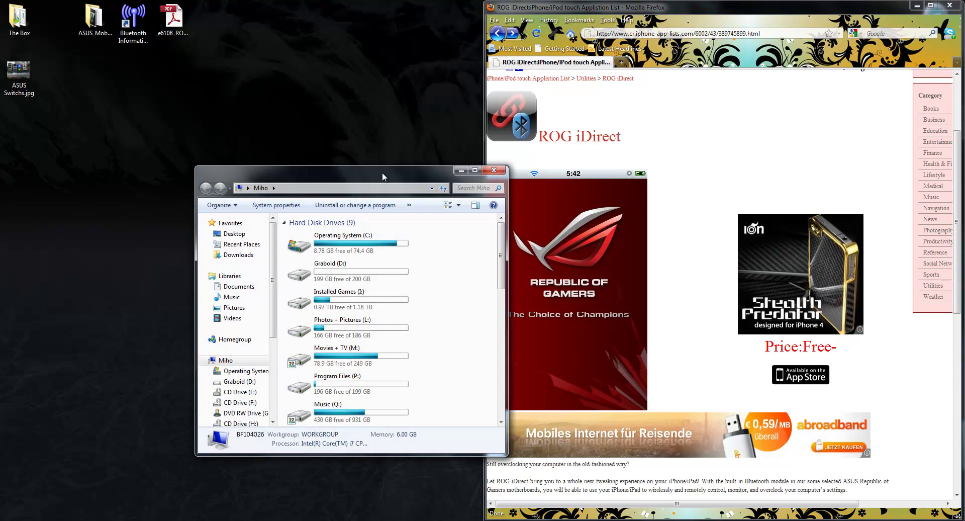
pyautogui.moveTo(327, 170); pyautogui.dragTo(167, 155)
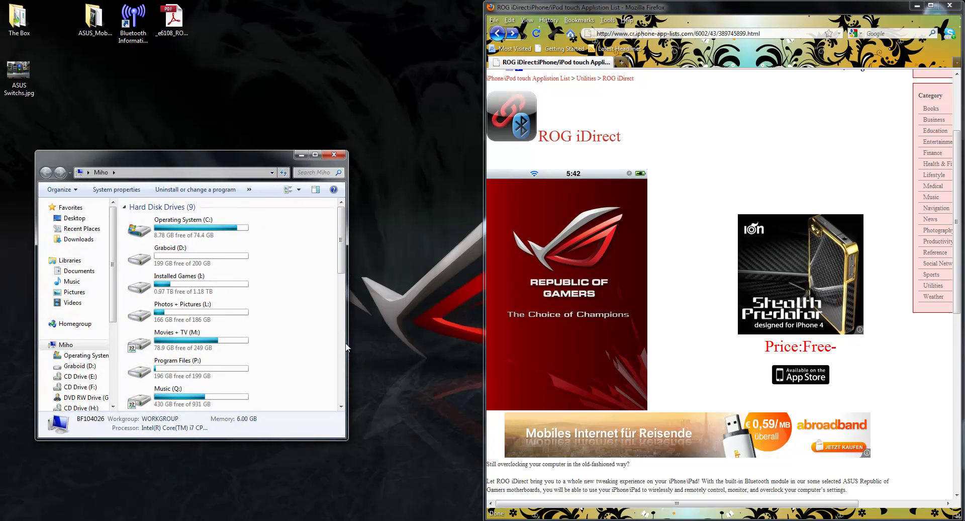
pyautogui.doubleClick(221, 225)
pyautogui.press('BackSpace')
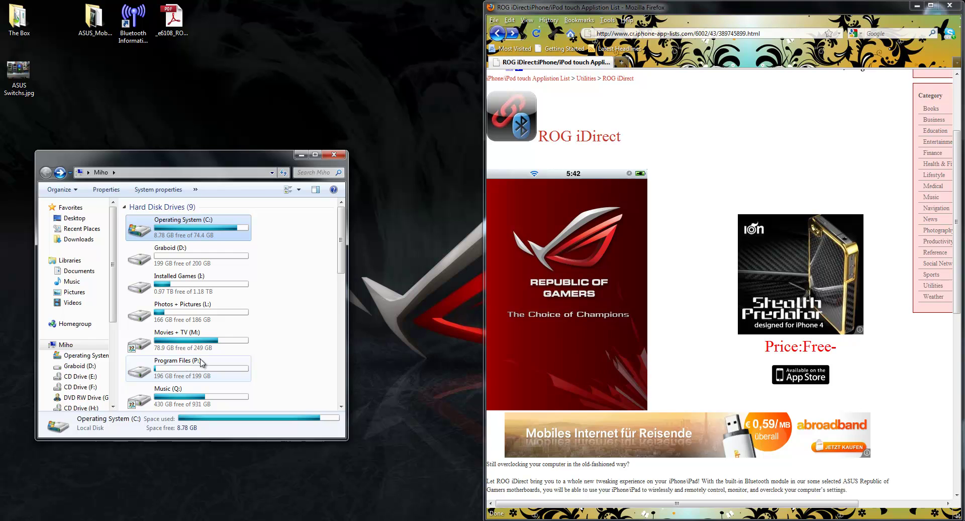
pyautogui.doubleClick(184, 362)
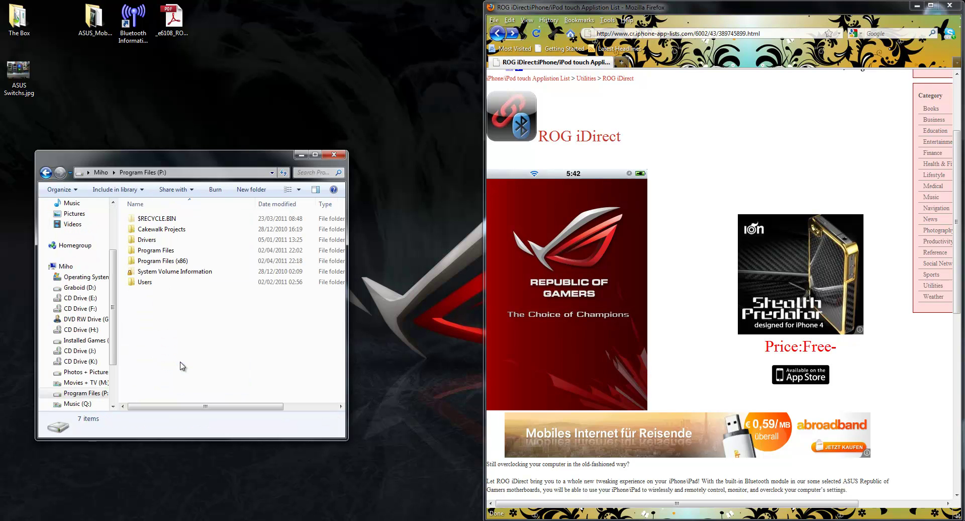
# Browse to the ASUS Mobilink folder inside Program Files (x86) and ASUS, and select ASUS Mobilink.exe
pyautogui.doubleClick(157, 261)
pyautogui.click(153, 220)
pyautogui.doubleClick(153, 219)
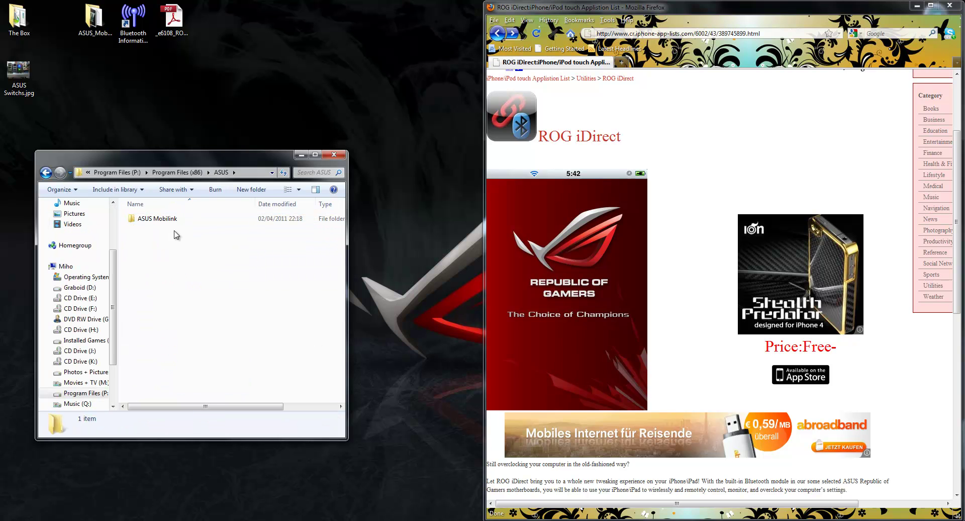
pyautogui.doubleClick(165, 221)
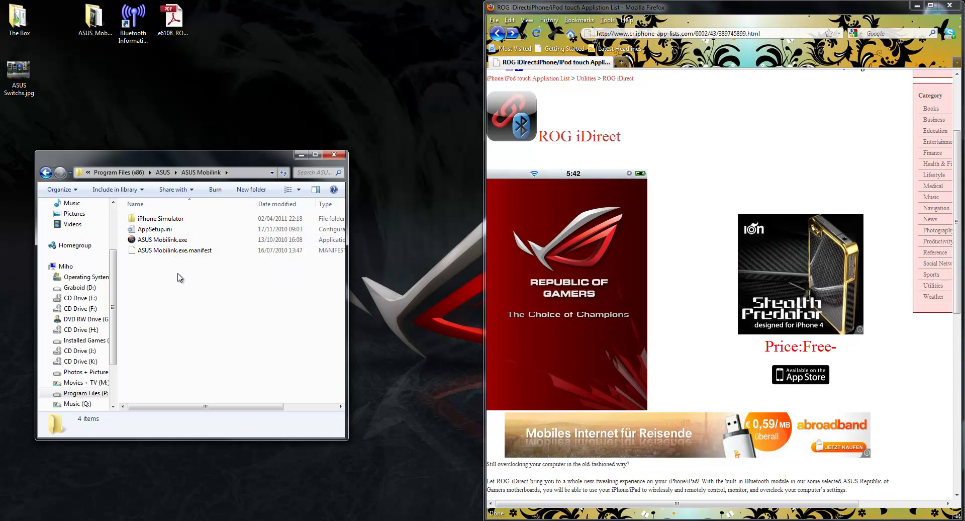
pyautogui.click(156, 240)
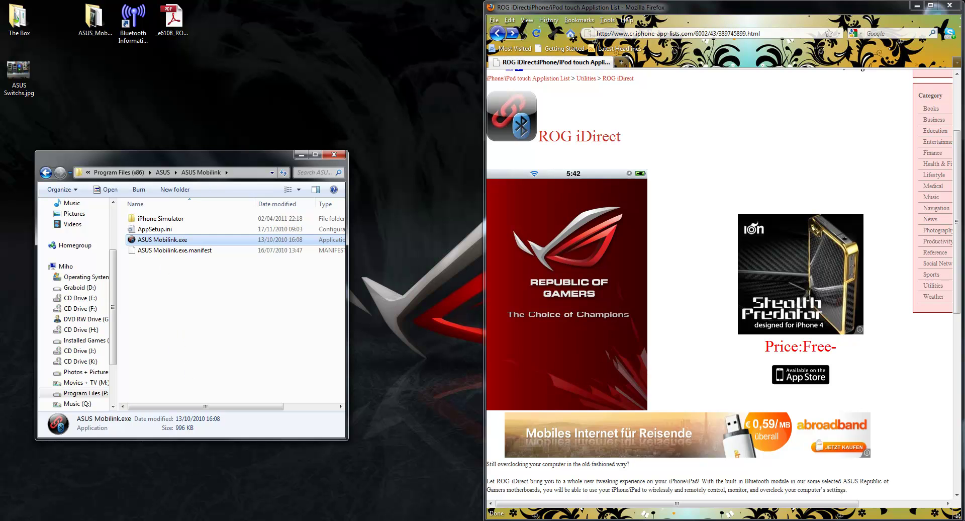
# Open Task Manager's process list for all users and sort it by image name in ascending order
pyautogui.rightClick(302, 519)
pyautogui.click(334, 493)
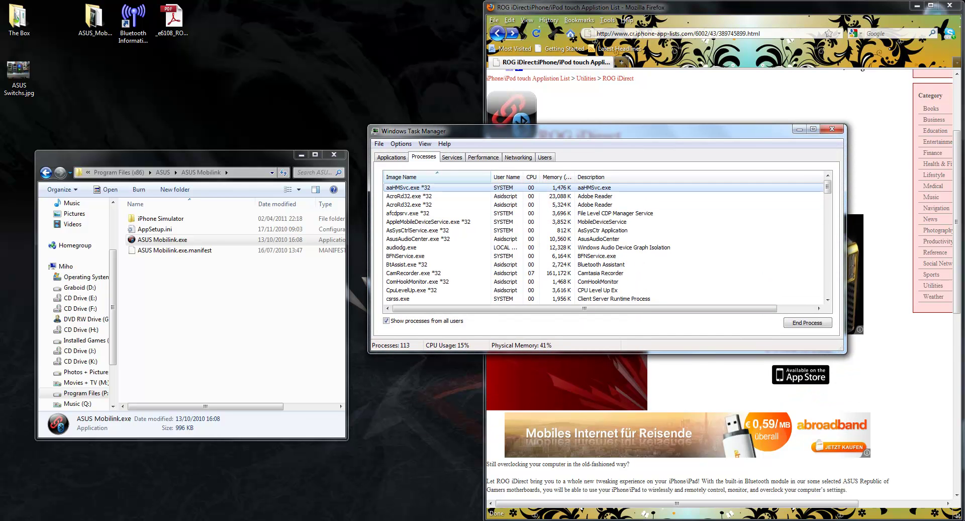
pyautogui.rightClick(347, 520)
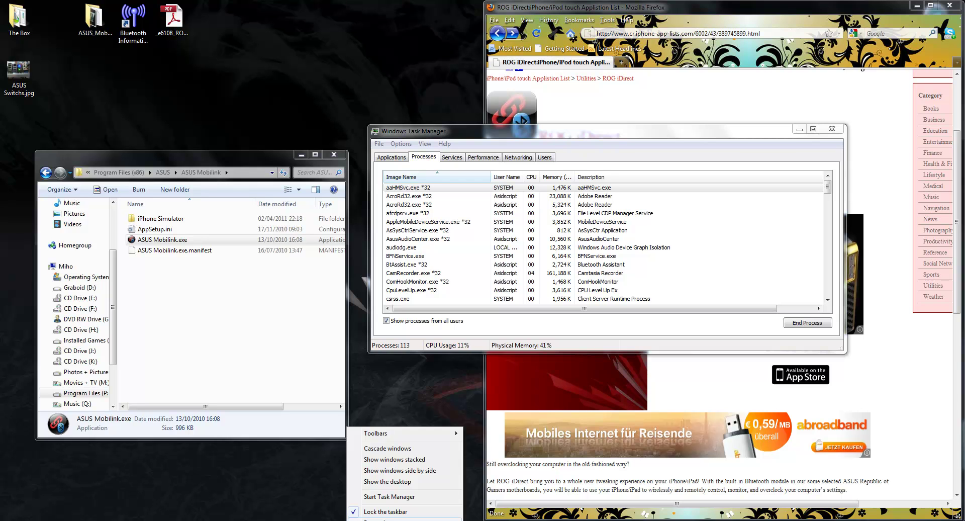
pyautogui.rightClick(351, 520)
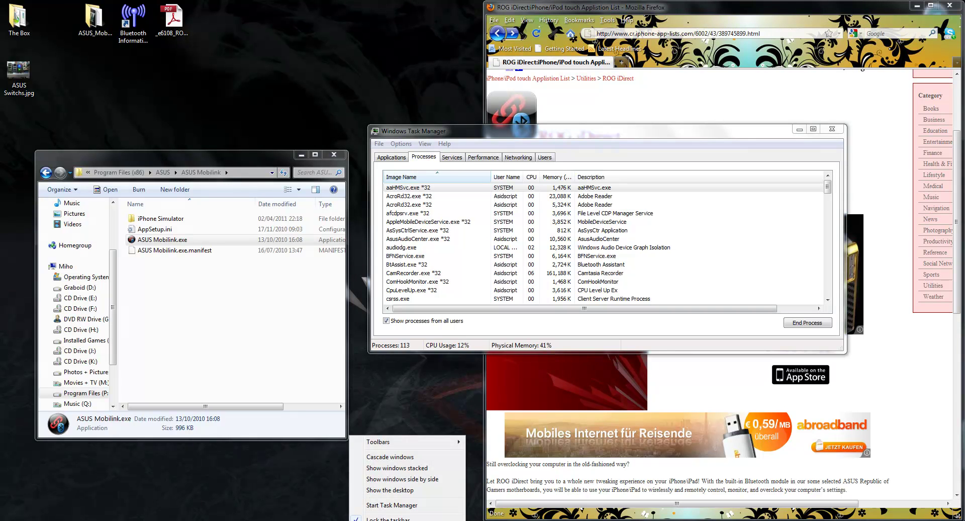
pyautogui.click(392, 505)
pyautogui.click(430, 222)
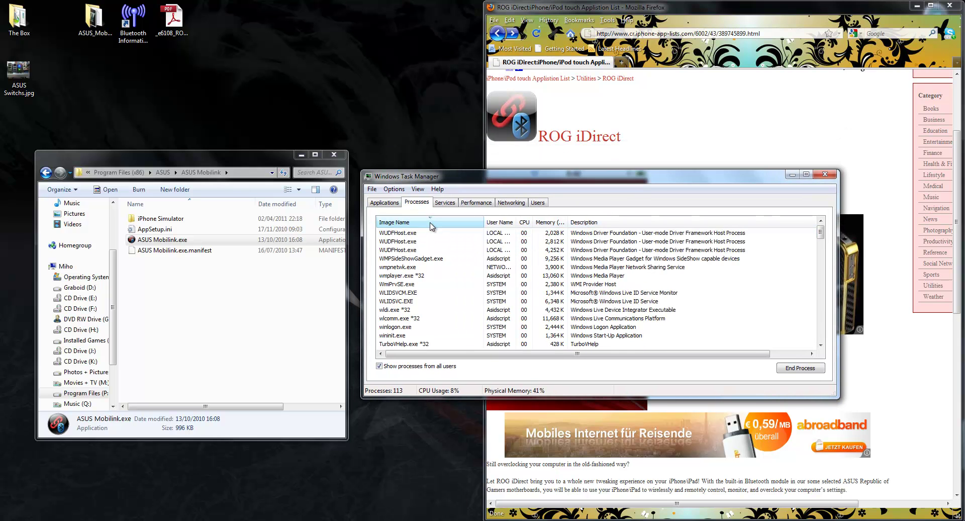
pyautogui.click(431, 222)
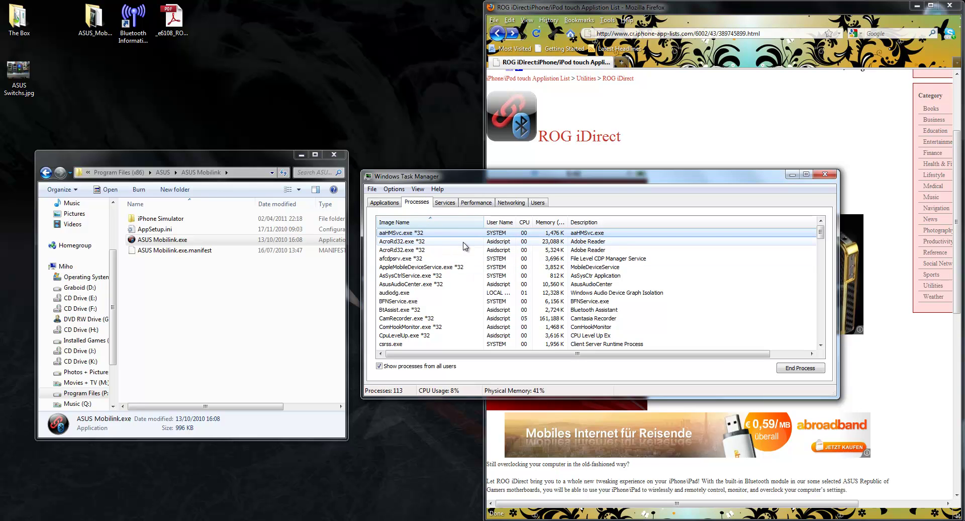
# Look through the running ASUS processes and compare them with ASUS Mobilink.exe in the folder window
pyautogui.click(393, 277)
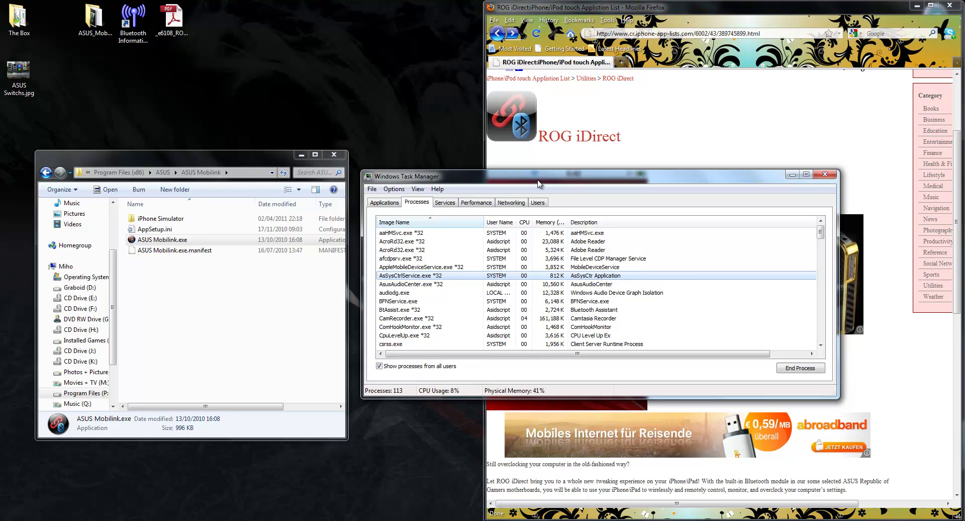
pyautogui.moveTo(537, 180); pyautogui.dragTo(535, 196)
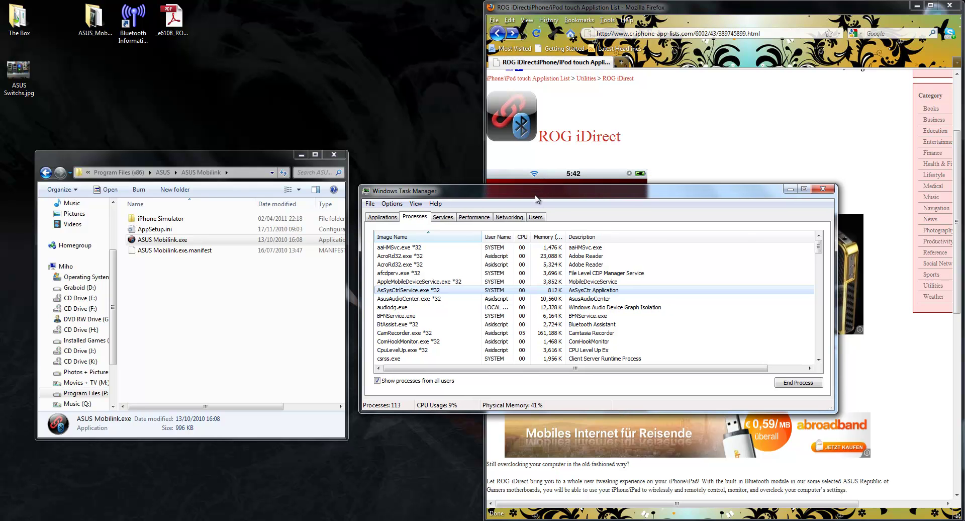
pyautogui.click(402, 248)
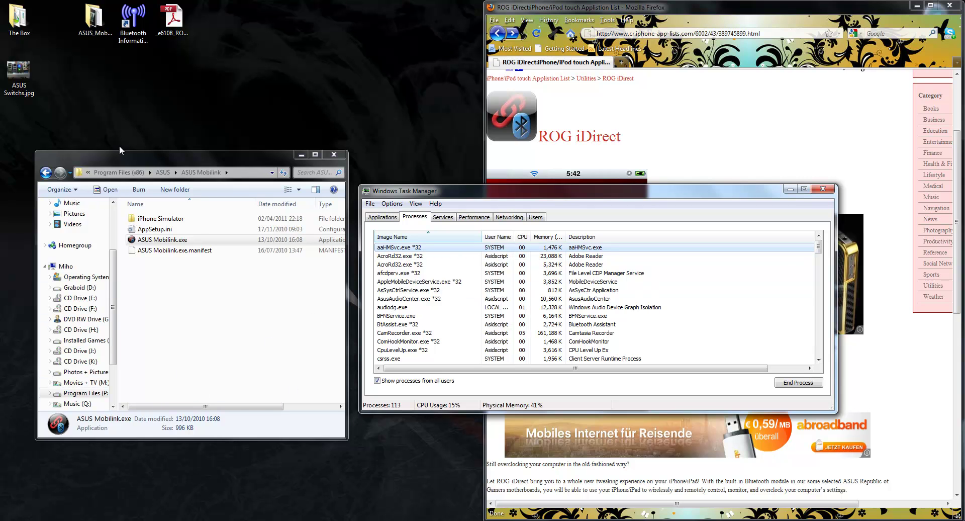
pyautogui.moveTo(121, 149); pyautogui.dragTo(135, 124)
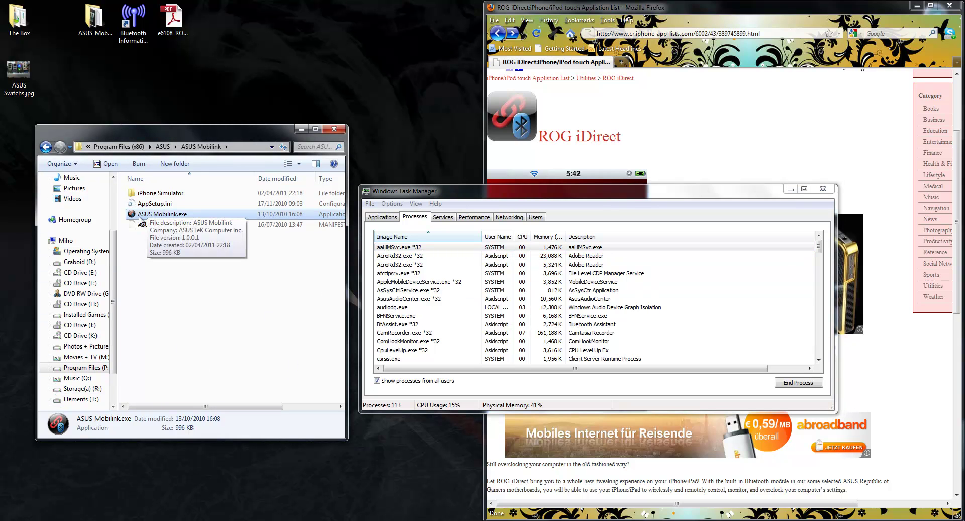
pyautogui.click(395, 251)
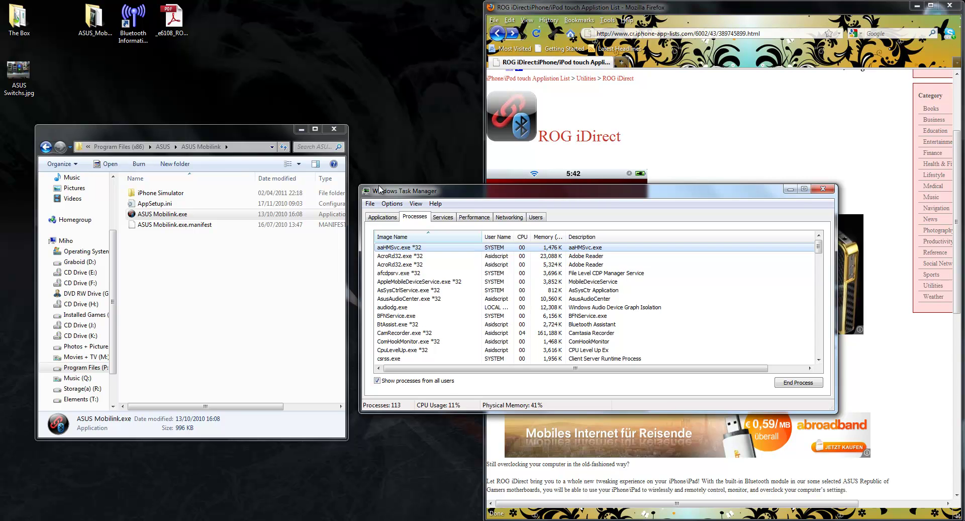
# Close the ASUS Mobilink folder window, Task Manager and the ROG iDirect browser window
pyautogui.click(340, 131)
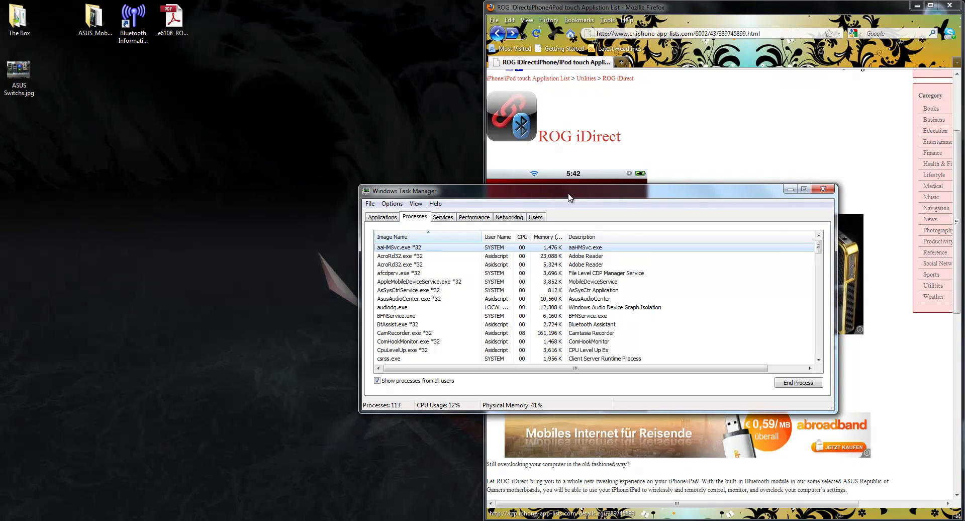
pyautogui.click(822, 189)
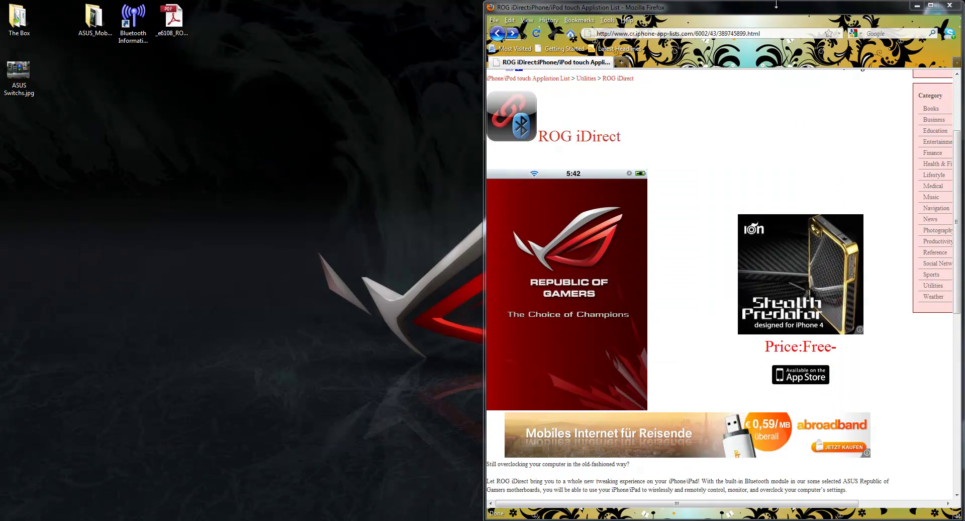
pyautogui.doubleClick(779, 7)
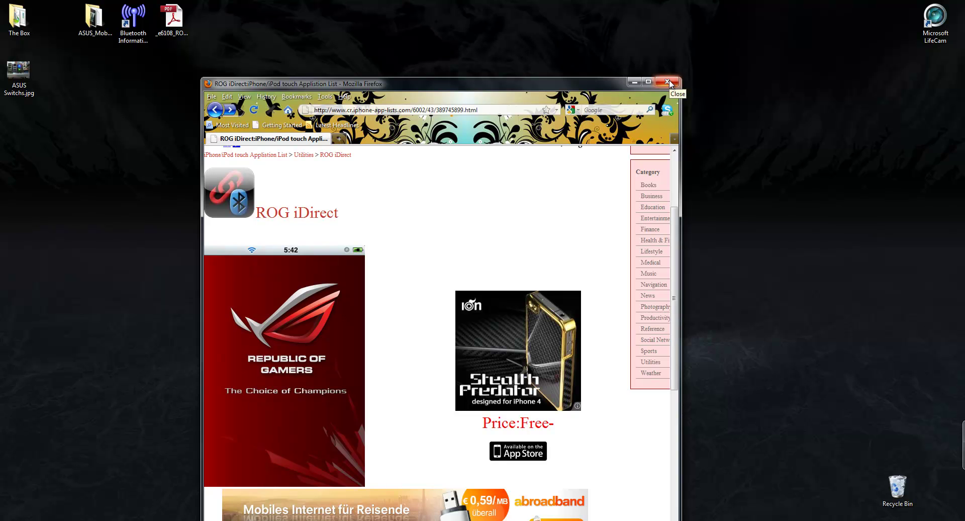
pyautogui.click(667, 81)
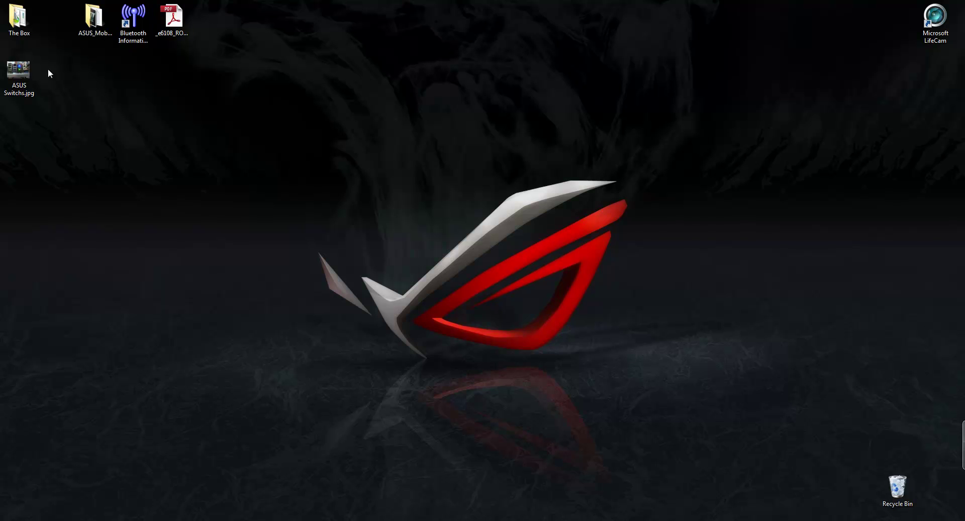
# View the motherboard's Bluetooth switch photo, ASUS Switchs.jpg, and minimise the viewer
pyautogui.doubleClick(19, 73)
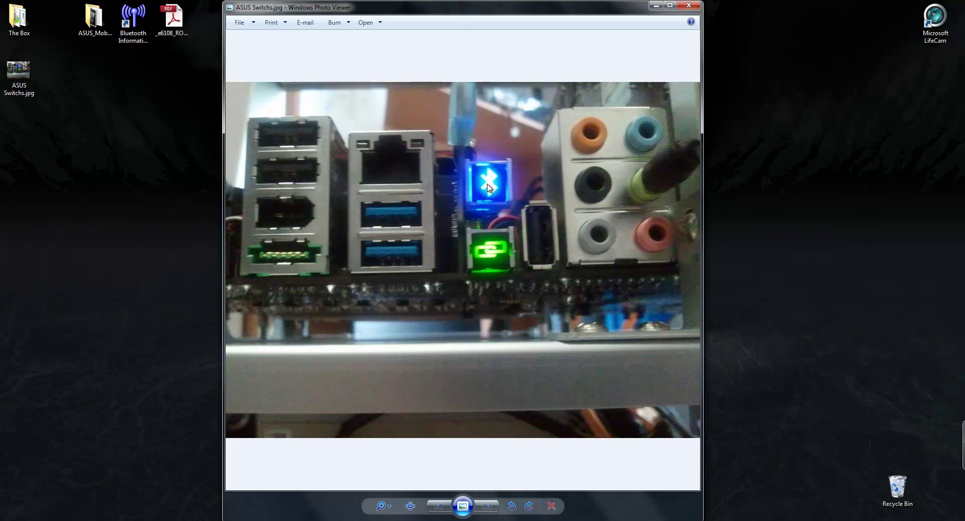
pyautogui.click(656, 6)
# Open Bluetooth Settings and run the Add New Connection Wizard in Express Mode to search for Bluetooth devices
pyautogui.click(776, 520)
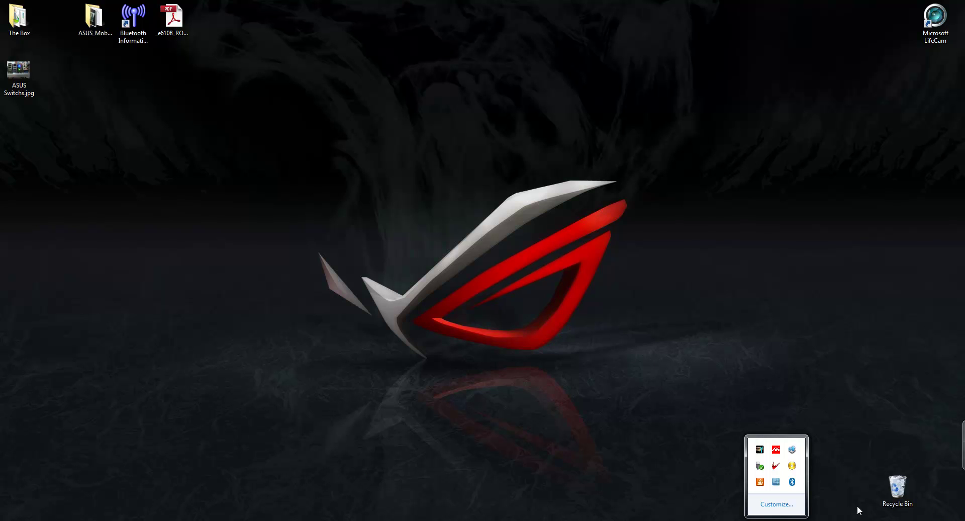
pyautogui.rightClick(793, 483)
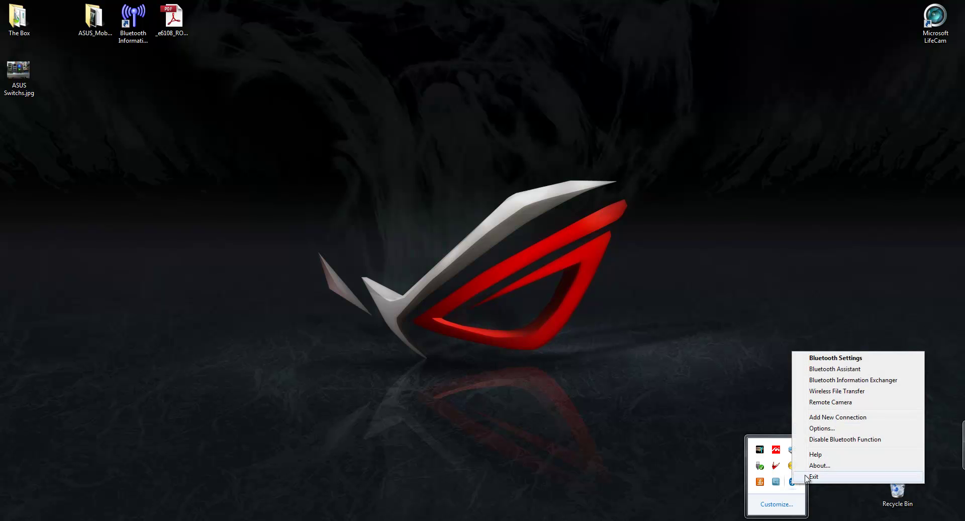
pyautogui.click(836, 357)
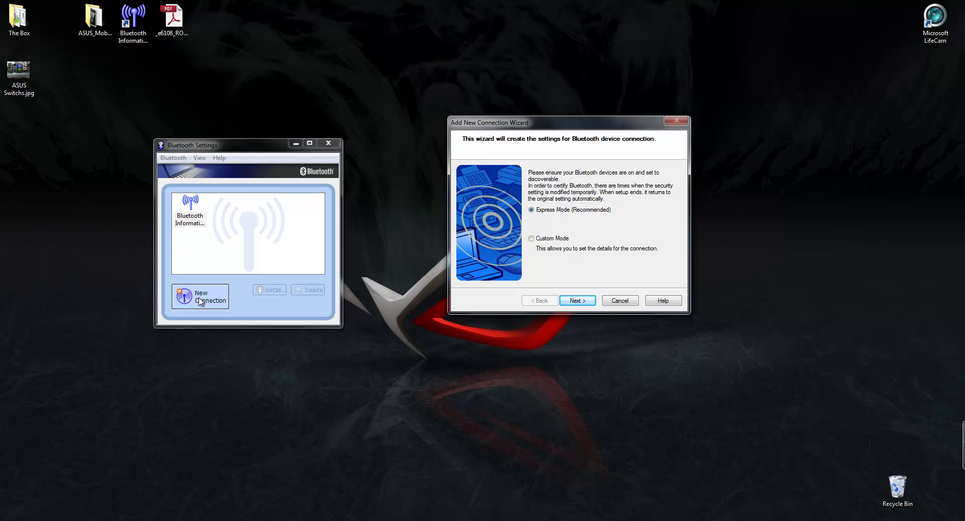
pyautogui.moveTo(544, 120); pyautogui.dragTo(493, 155)
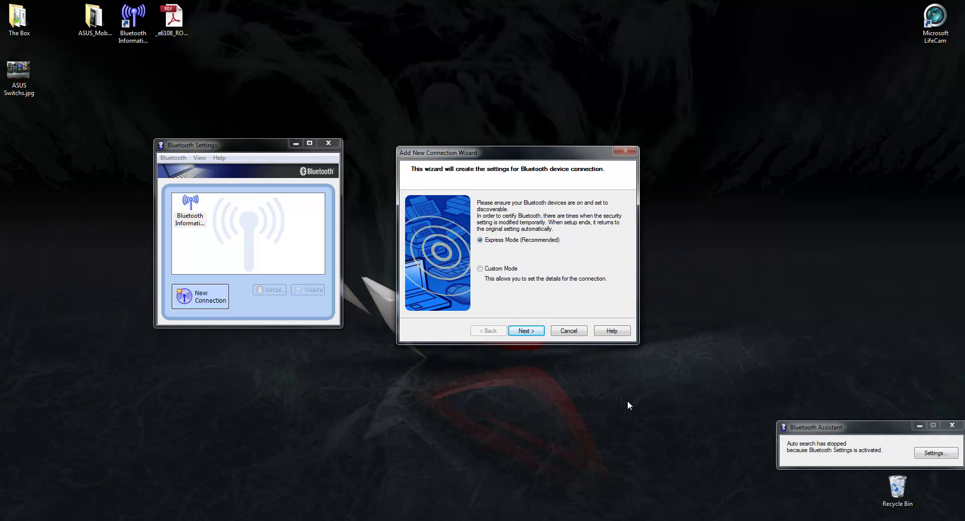
pyautogui.click(526, 330)
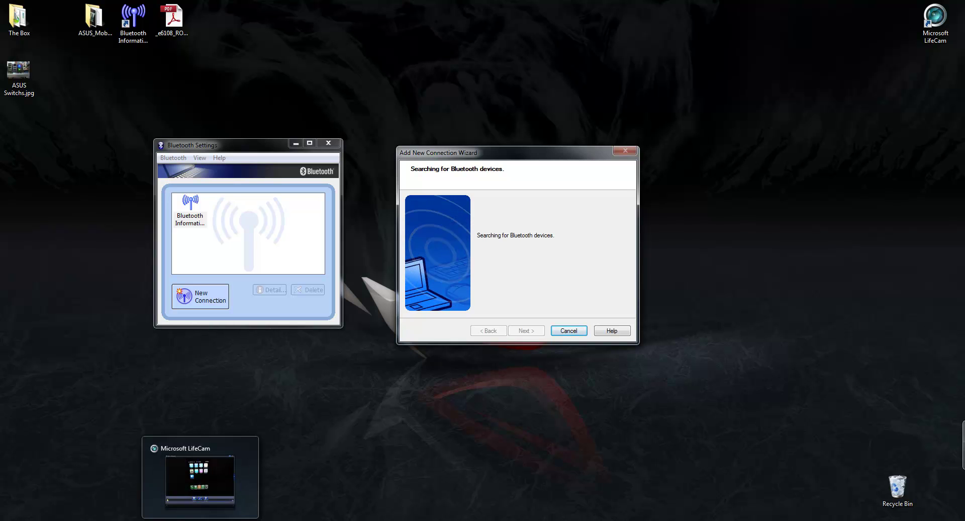
# Show the iPhone's Bluetooth settings screen through the Microsoft LifeCam window and minimise it
pyautogui.click(202, 519)
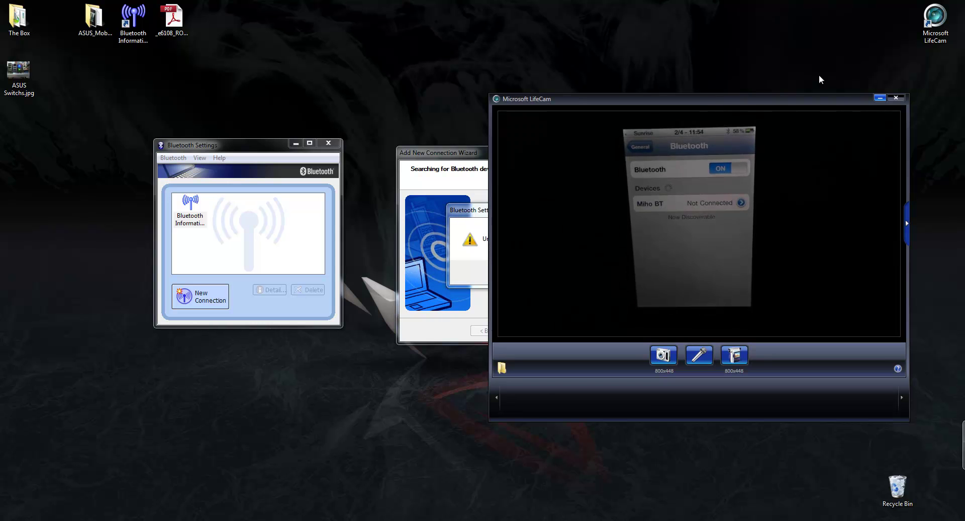
pyautogui.click(880, 97)
# Dismiss the Bluetooth warning, repeat the Express Mode device search and add the iPhone as a new connection
pyautogui.click(553, 272)
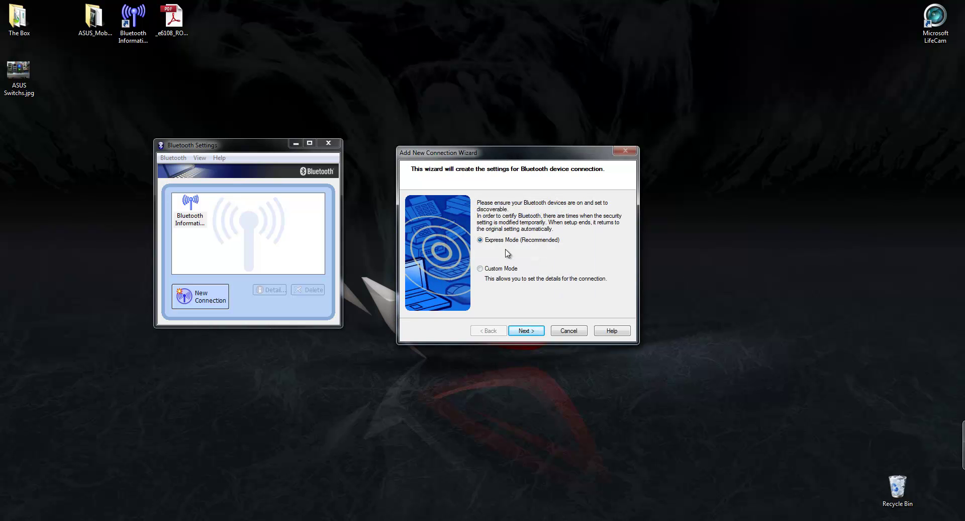
pyautogui.click(525, 331)
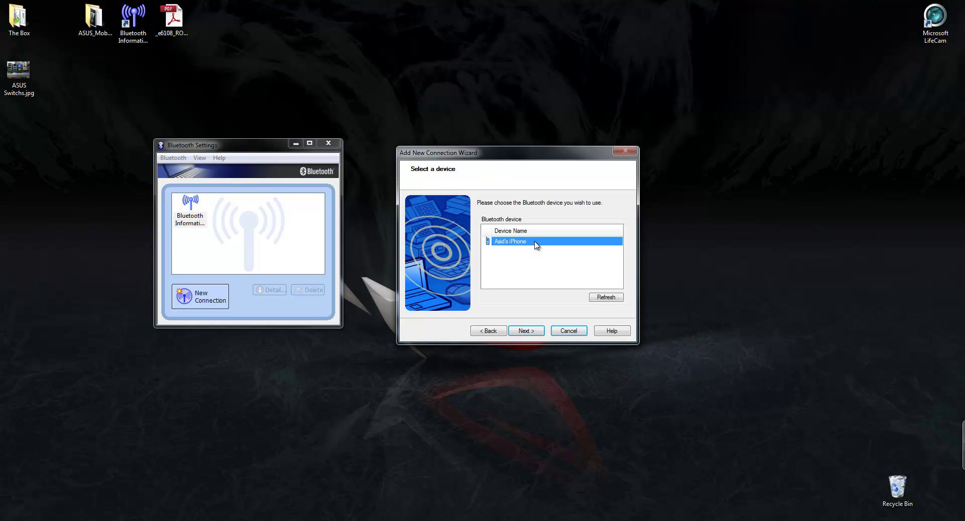
pyautogui.click(532, 332)
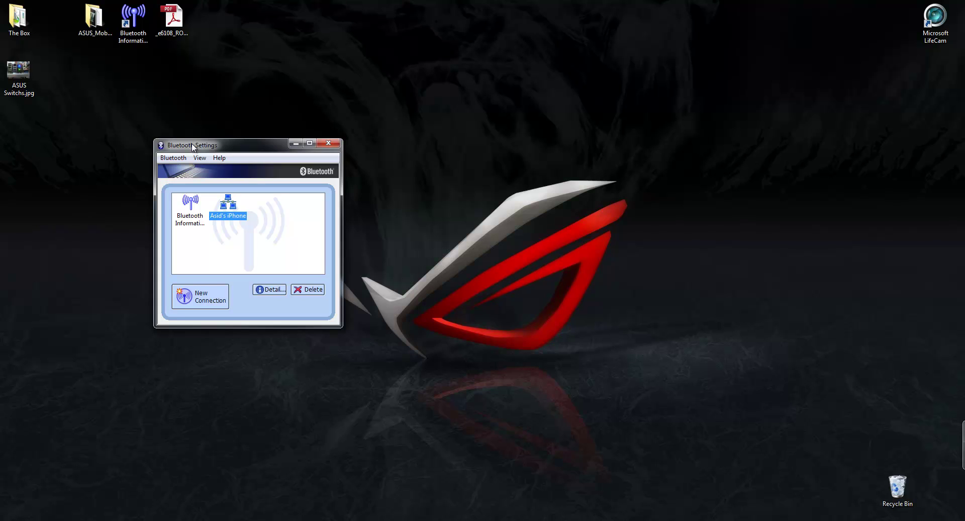
# Start connecting to the added iPhone and bring up the LifeCam view of the phone beside the passkey request
pyautogui.moveTo(193, 146); pyautogui.dragTo(209, 147)
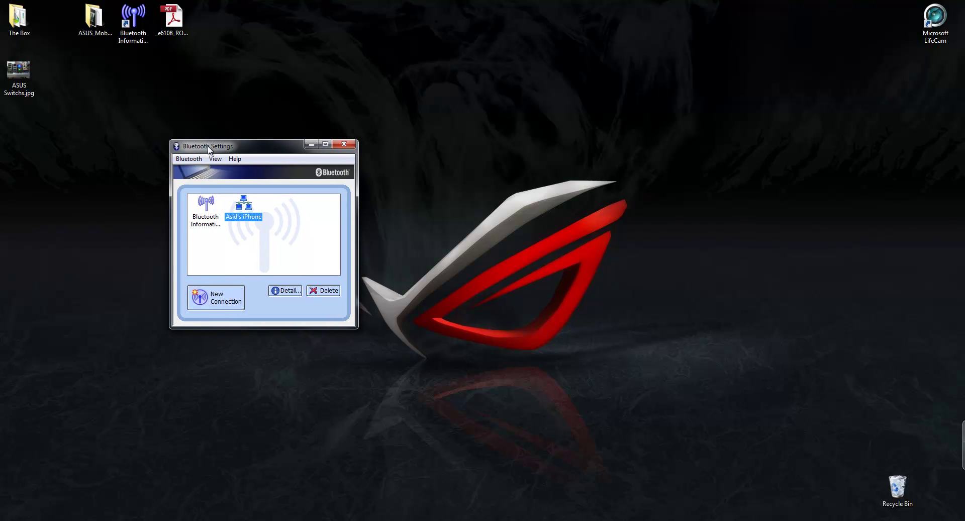
pyautogui.rightClick(244, 210)
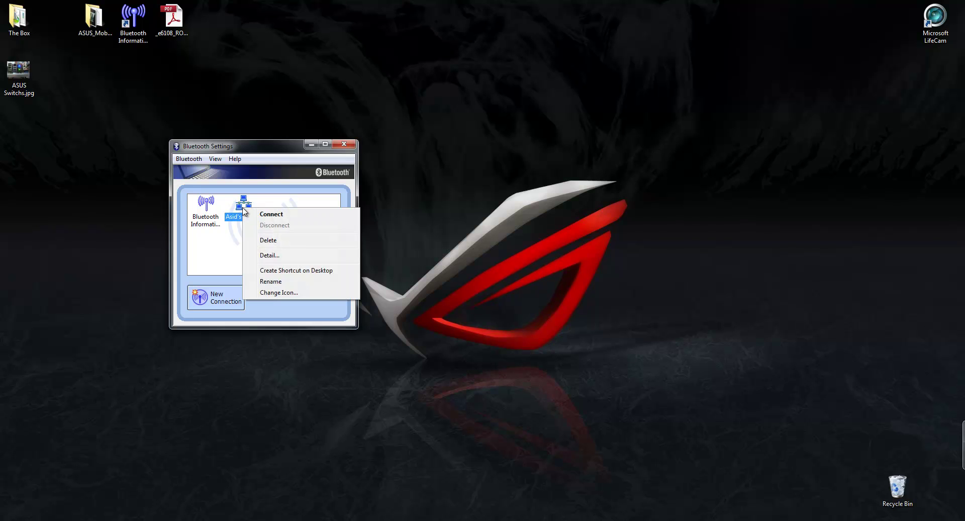
pyautogui.click(294, 217)
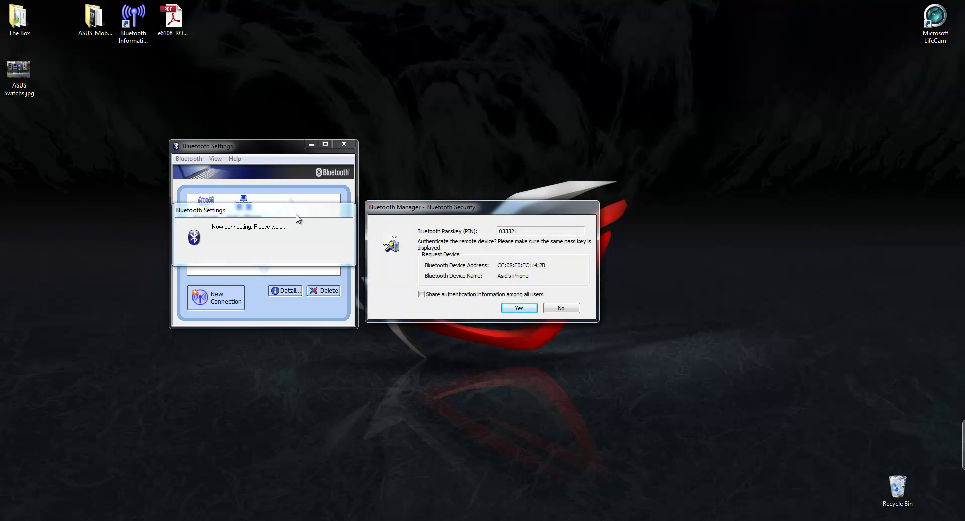
pyautogui.moveTo(432, 210); pyautogui.dragTo(462, 161)
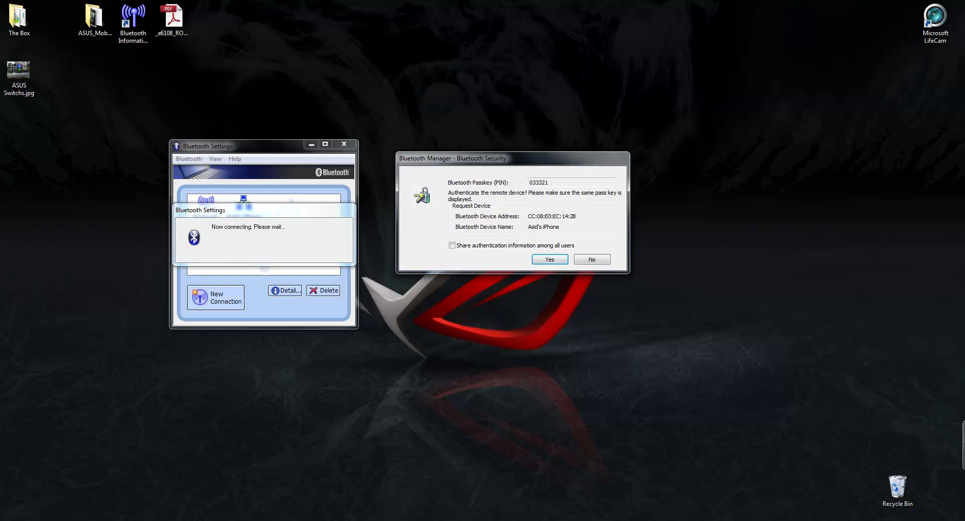
pyautogui.hotkey('alt', 'Tab')
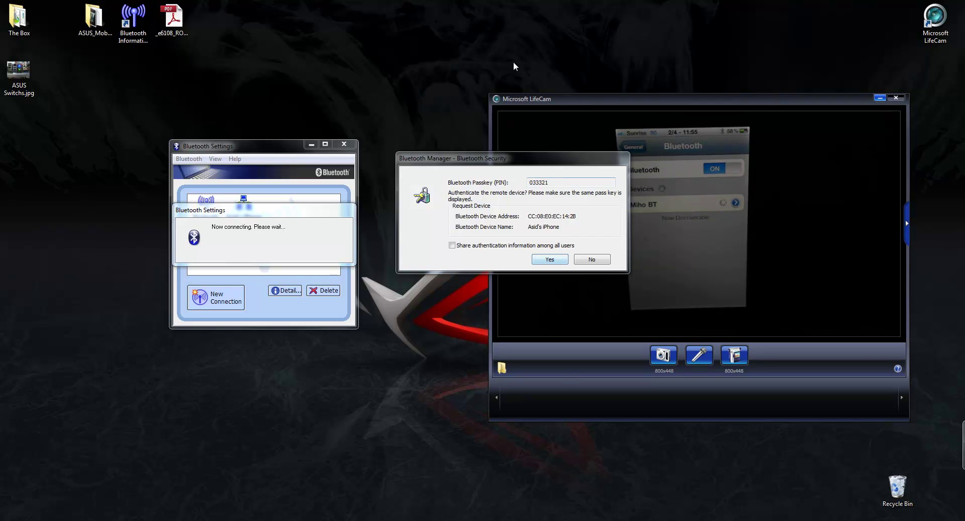
# Move the Bluetooth Security request clear of the camera view and approve the iPhone's authentication
pyautogui.moveTo(516, 158); pyautogui.dragTo(369, 299)
pyautogui.moveTo(370, 233); pyautogui.dragTo(227, 364)
pyautogui.click(325, 472)
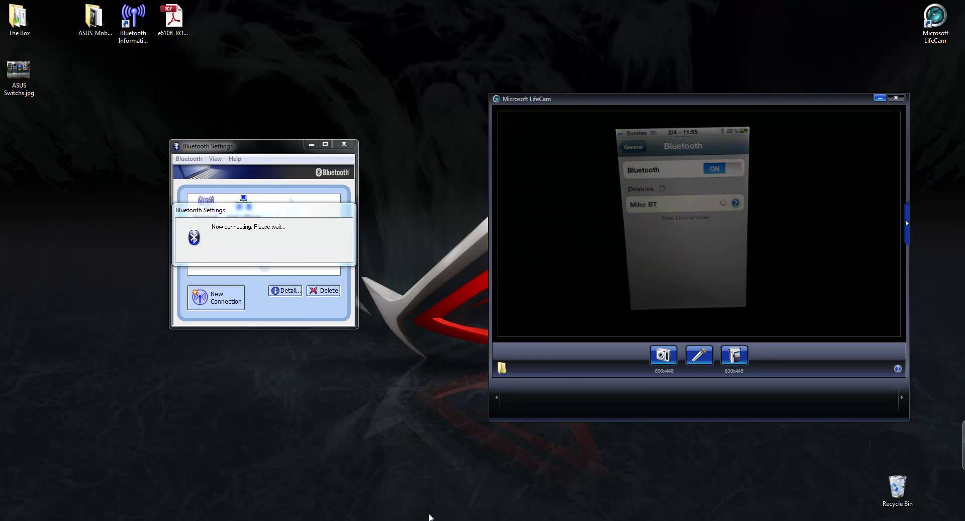